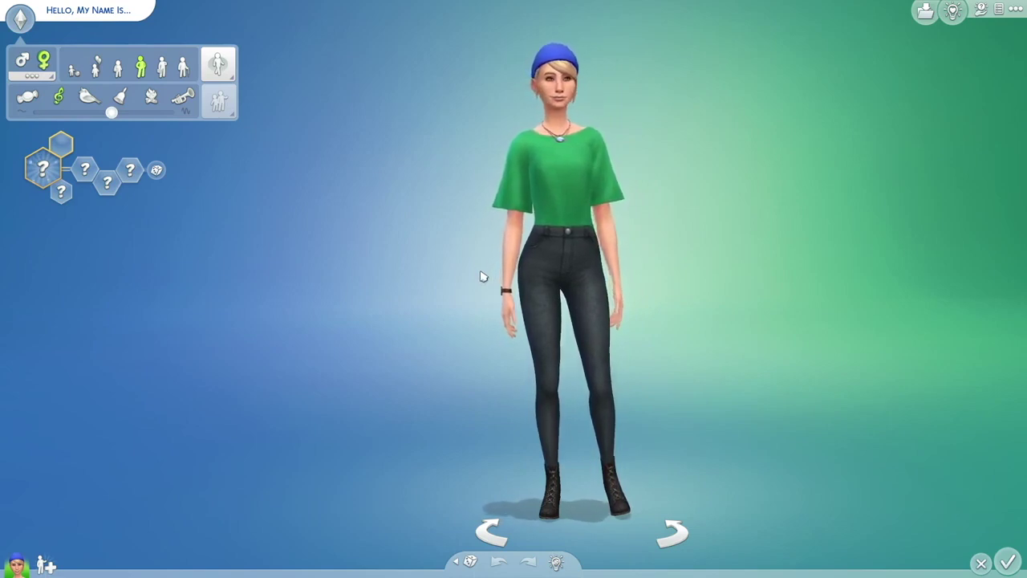
# Step: Replace the green tee with the black bandana tube top and turn the Sim to a three-quarter view
pyautogui.click(618, 190)
pyautogui.click(565, 175)
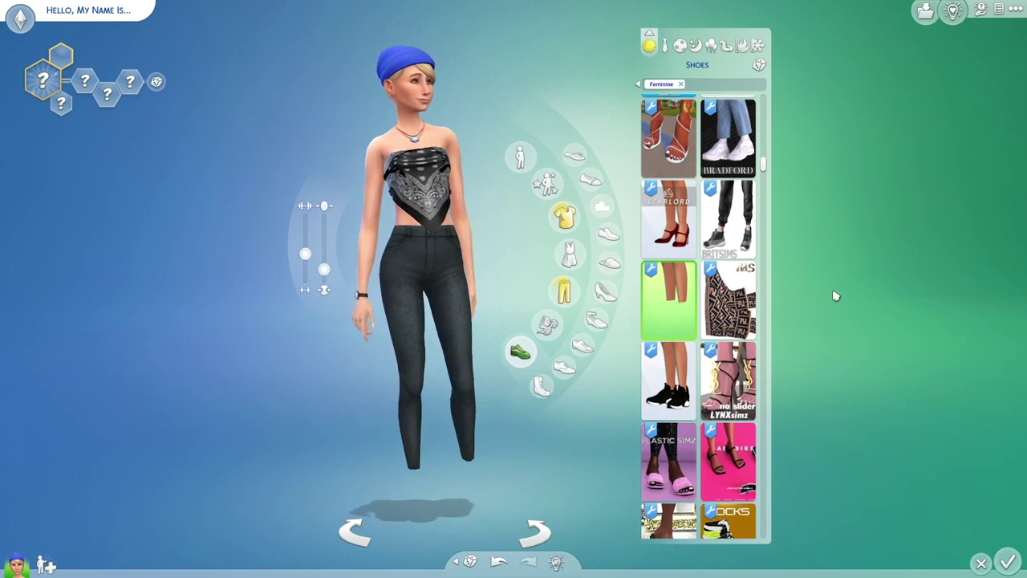
pyautogui.moveTo(430, 481); pyautogui.dragTo(395, 504)
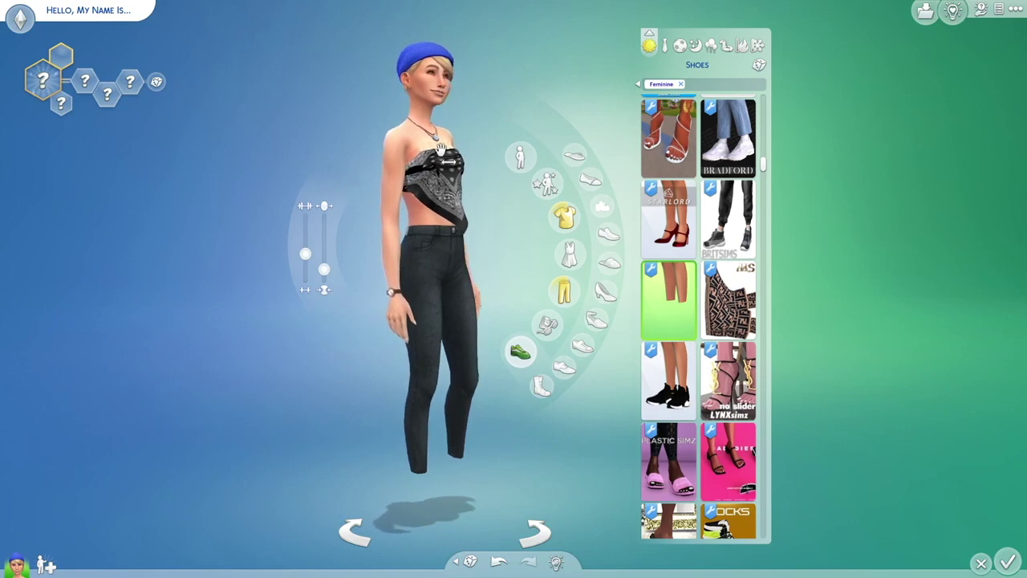
# Step: Close the shoe catalog and enter the Sim's first and last name, Delte
pyautogui.click(293, 128)
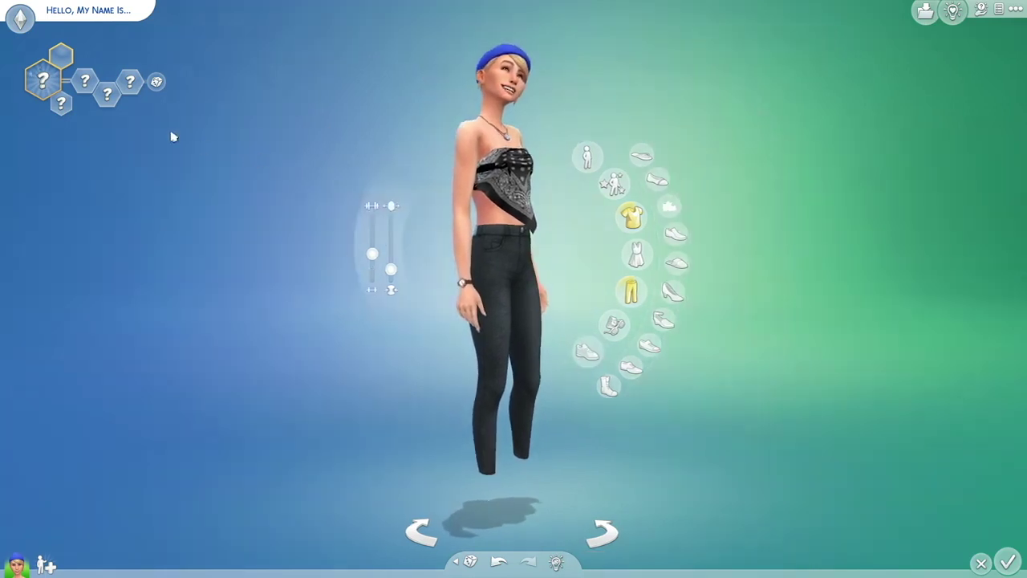
pyautogui.click(77, 15)
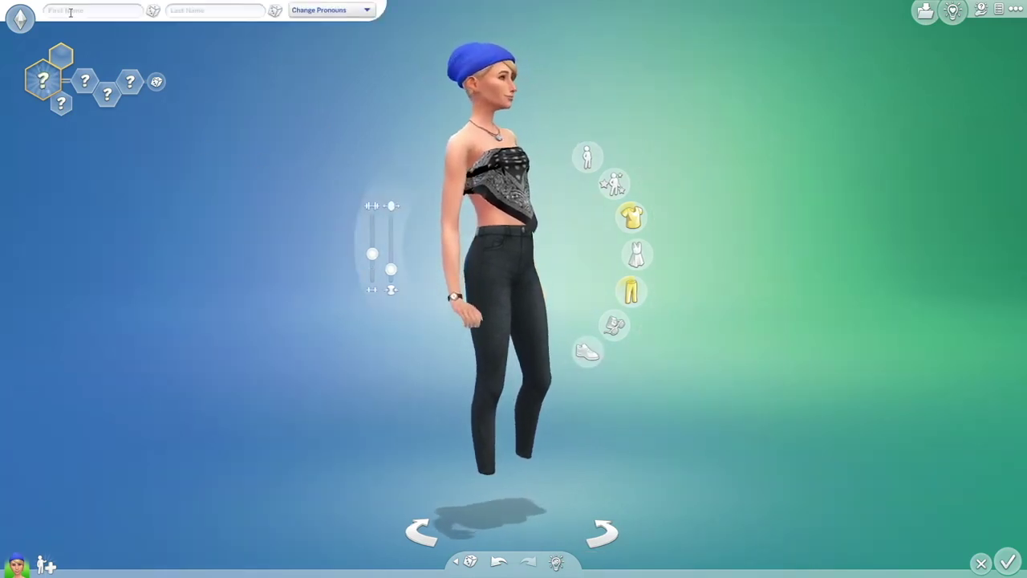
pyautogui.write('name')
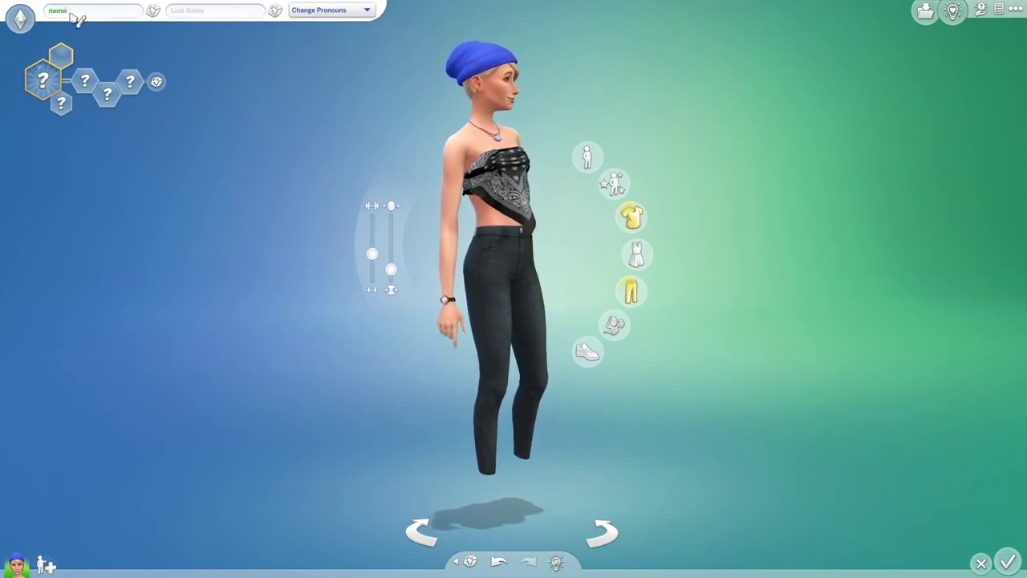
pyautogui.press('Tab')
pyautogui.write('de')
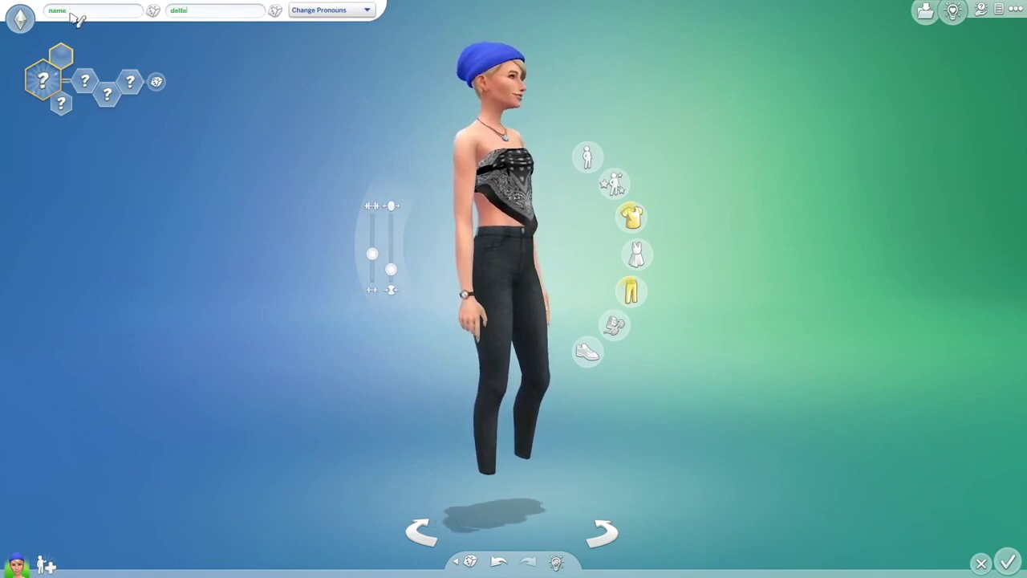
pyautogui.click(40, 85)
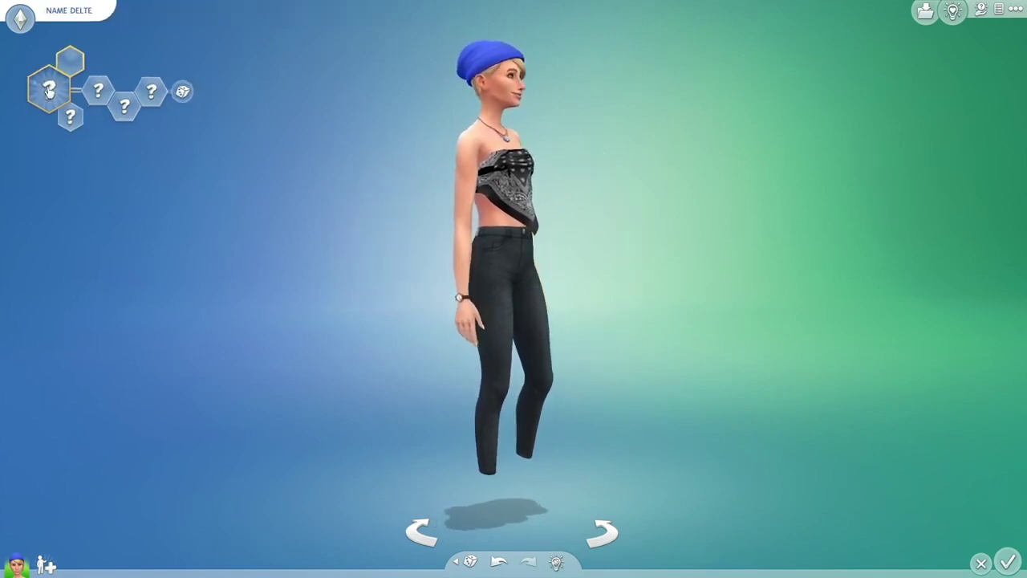
# Step: Give her the Family aspiration with Cheerful, Genius and Active traits, then finish the Sim
pyautogui.click(49, 91)
pyautogui.click(145, 219)
pyautogui.click(159, 202)
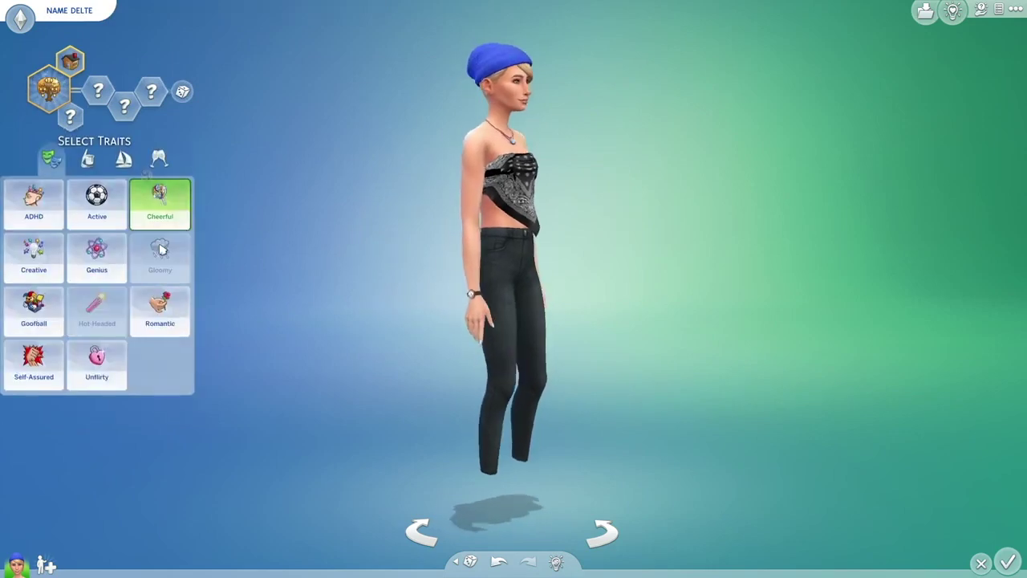
pyautogui.click(96, 254)
pyautogui.click(96, 204)
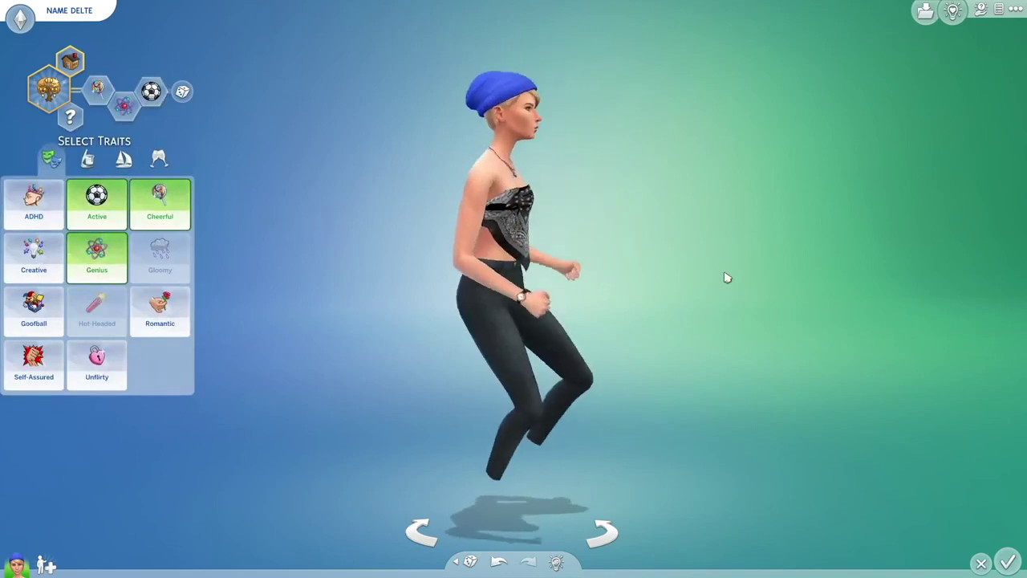
pyautogui.click(1008, 561)
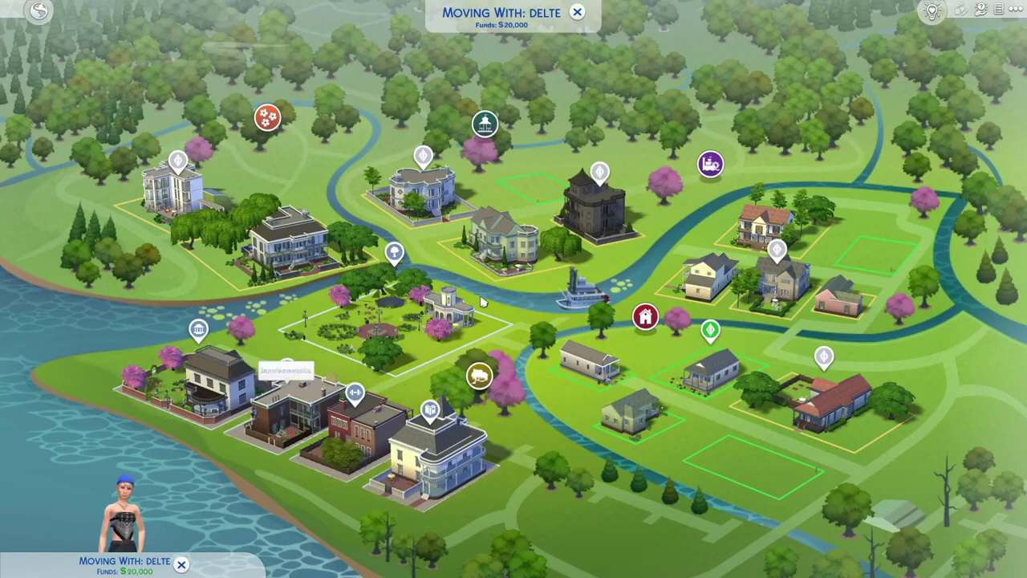
# Step: Switch out of the game to the Windows desktop with Alt+Tab
pyautogui.hotkey('alt', 'Tab')
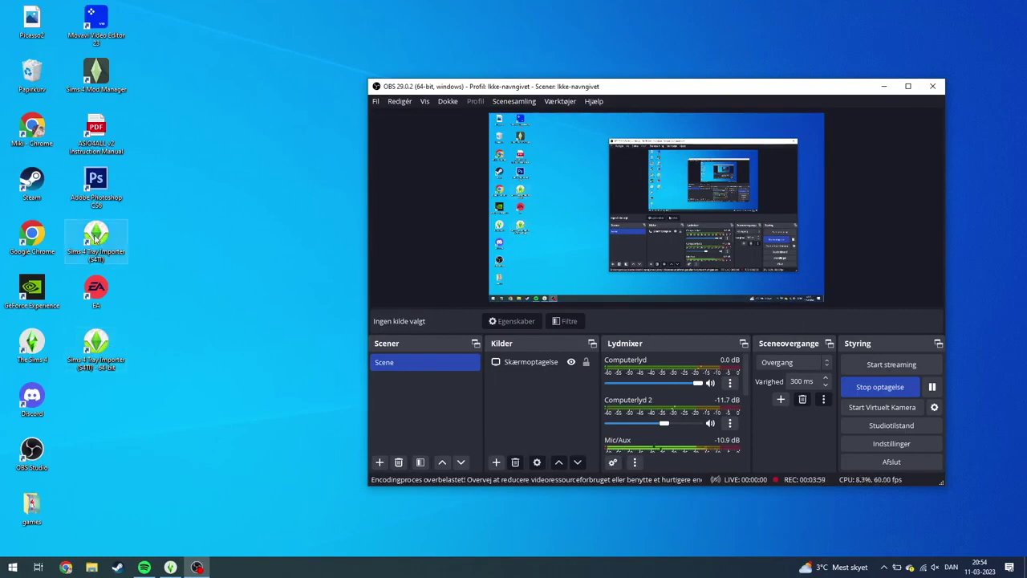
# Step: Launch Sims 4 Tray Importer and show the delte household's details: family size 1, 20.000 funds
pyautogui.click(95, 237)
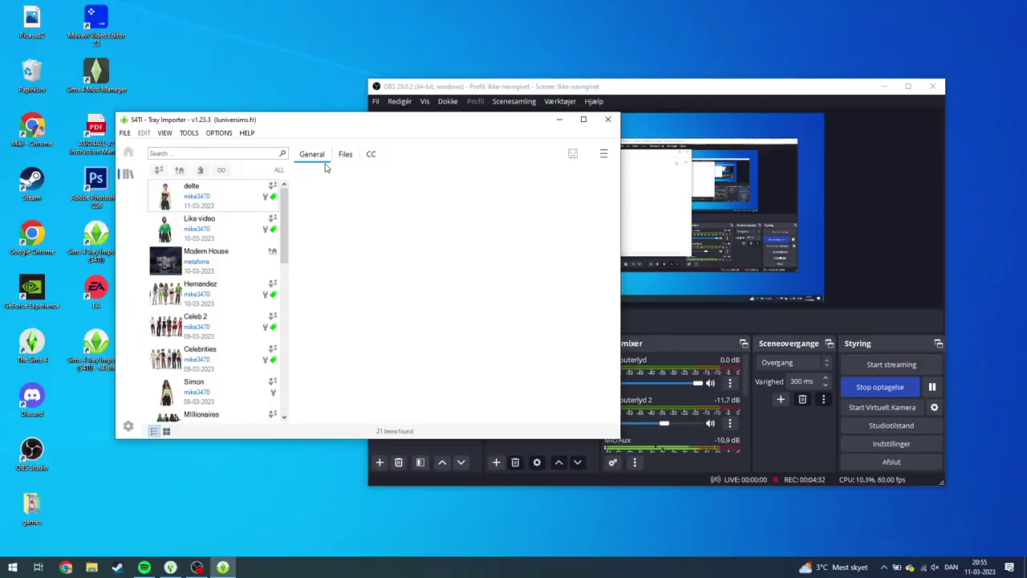
pyautogui.click(207, 202)
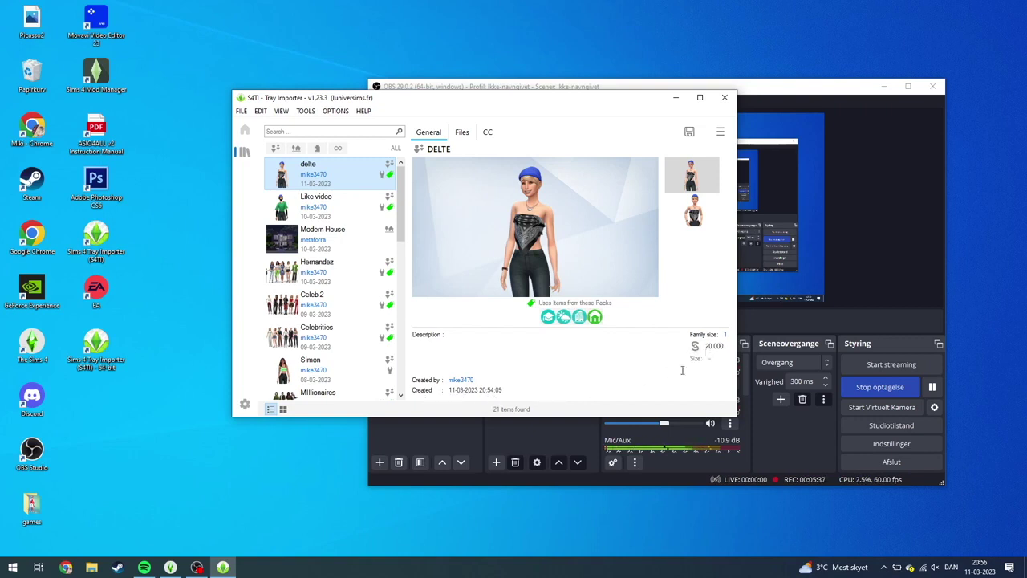
# Step: Preview delte's first outfit, then list and select all five of the household's tray files
pyautogui.click(682, 229)
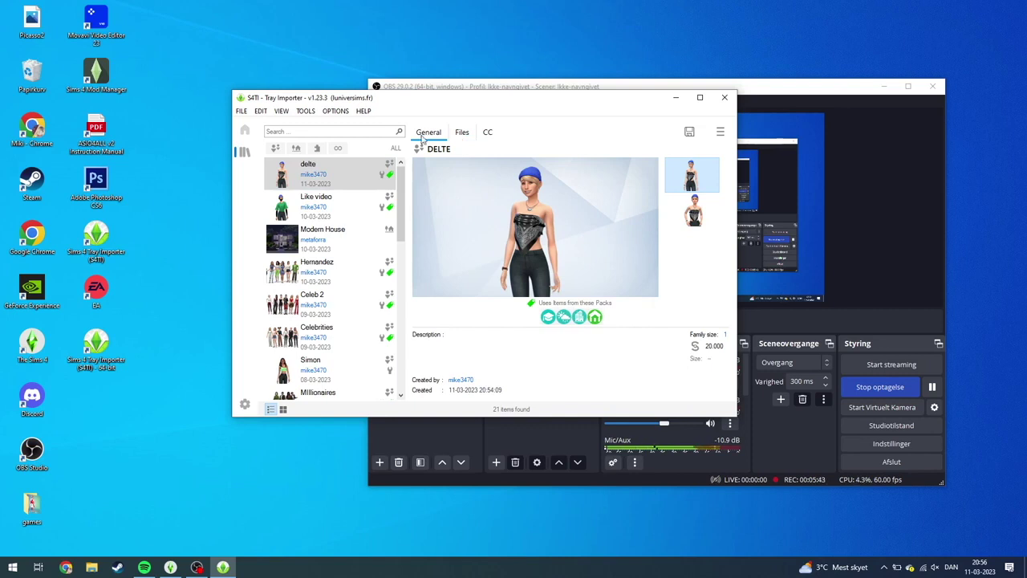
pyautogui.click(462, 132)
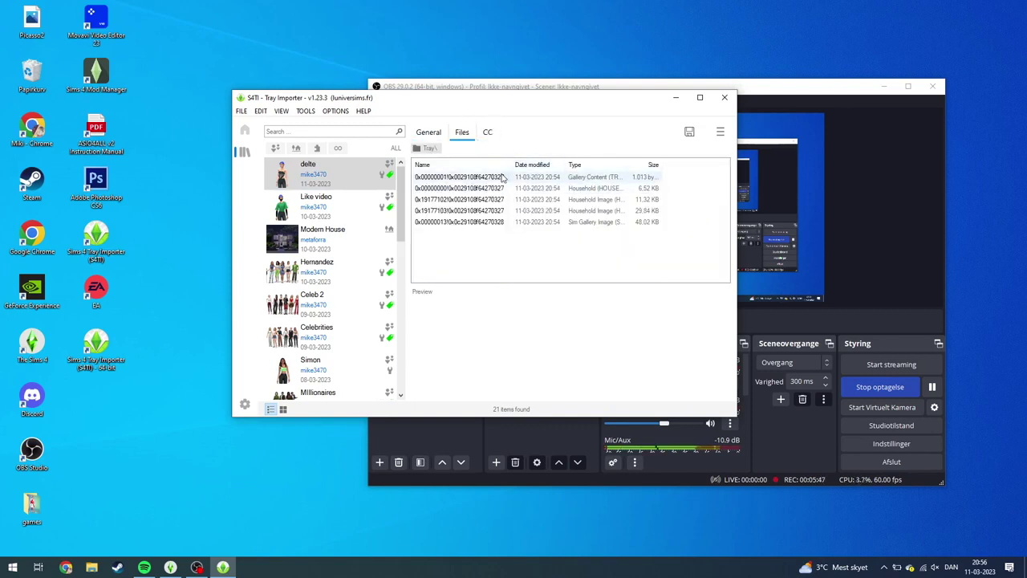
pyautogui.click(488, 223)
pyautogui.keyDown('shift'); pyautogui.click(481, 178); pyautogui.keyUp('shift')
pyautogui.rightClick(482, 201)
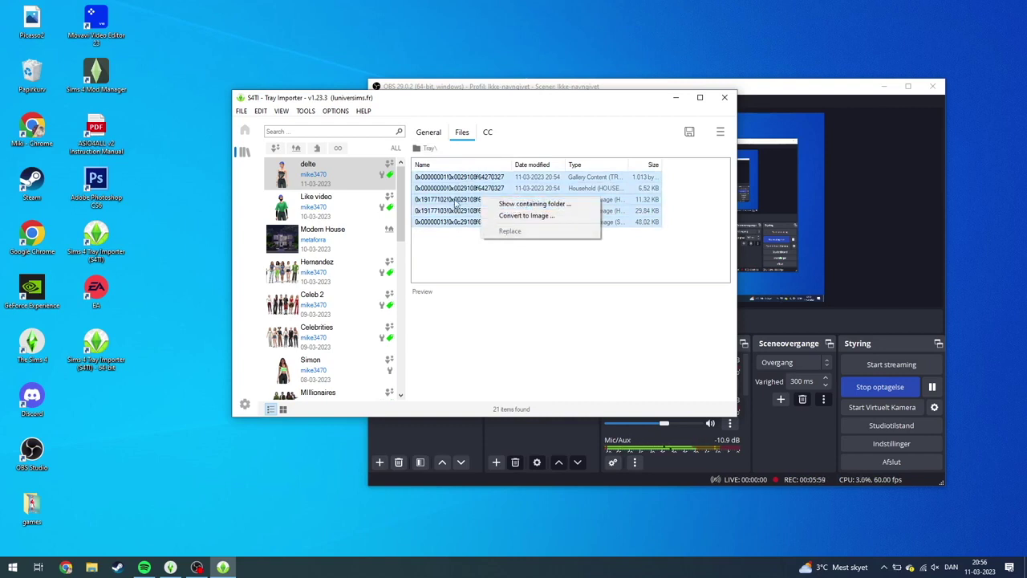
pyautogui.click(463, 230)
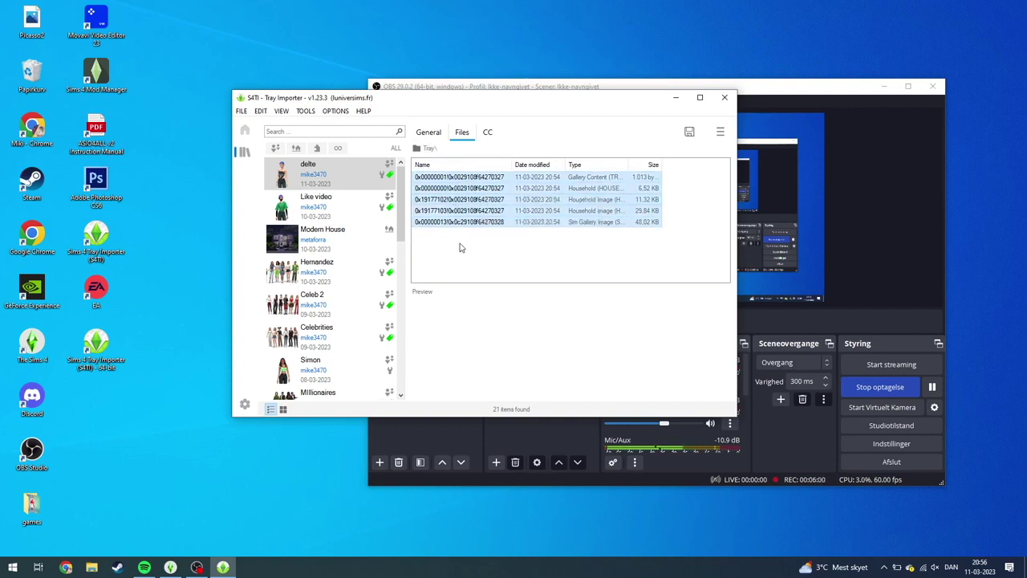
# Step: Show the custom content delte uses: 23 installed mods and 9 overrides
pyautogui.click(488, 136)
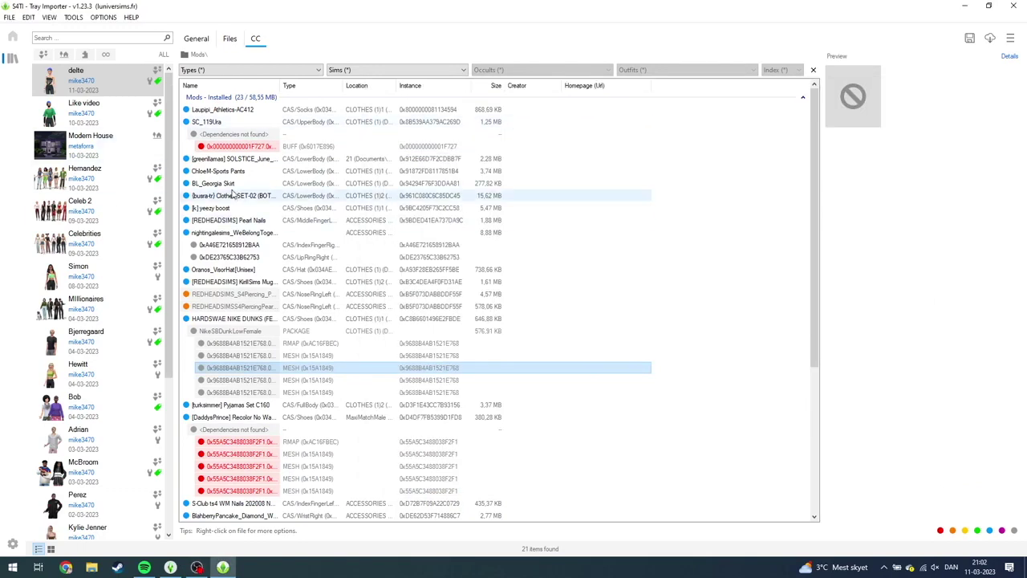
pyautogui.scroll(-6, 241, 189)
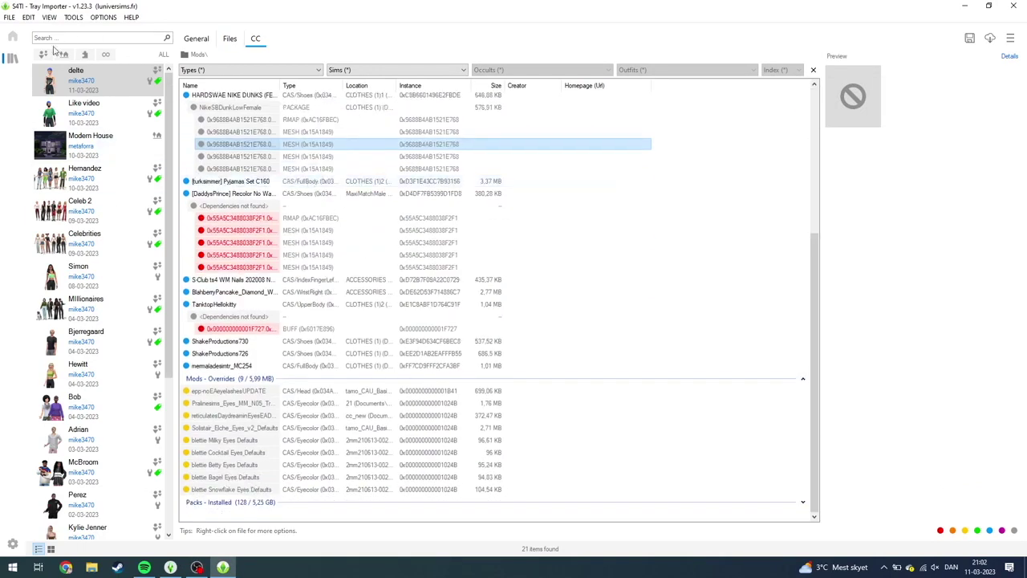
pyautogui.click(80, 72)
pyautogui.scroll(6, 475, 161)
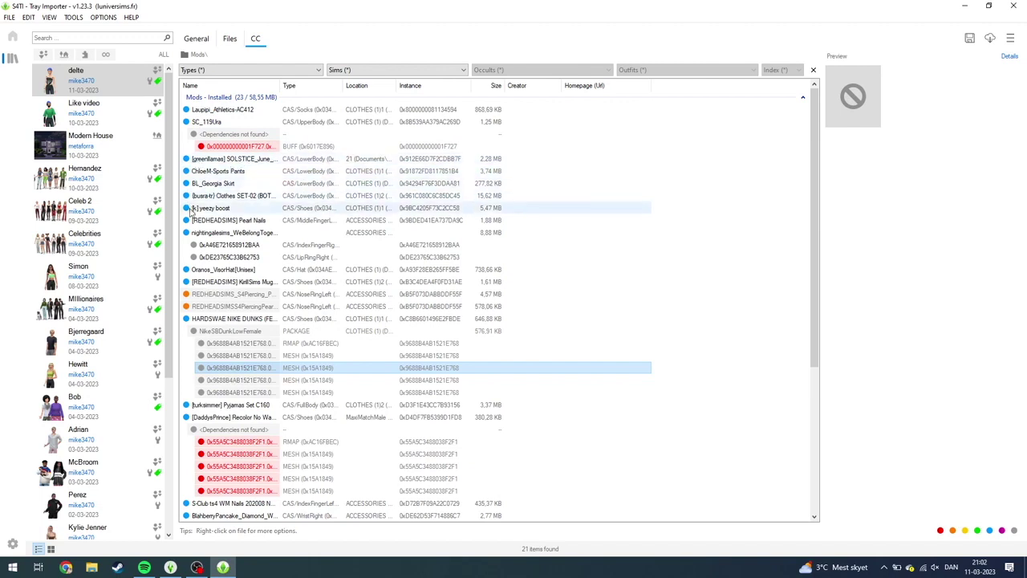
pyautogui.scroll(-6, 233, 305)
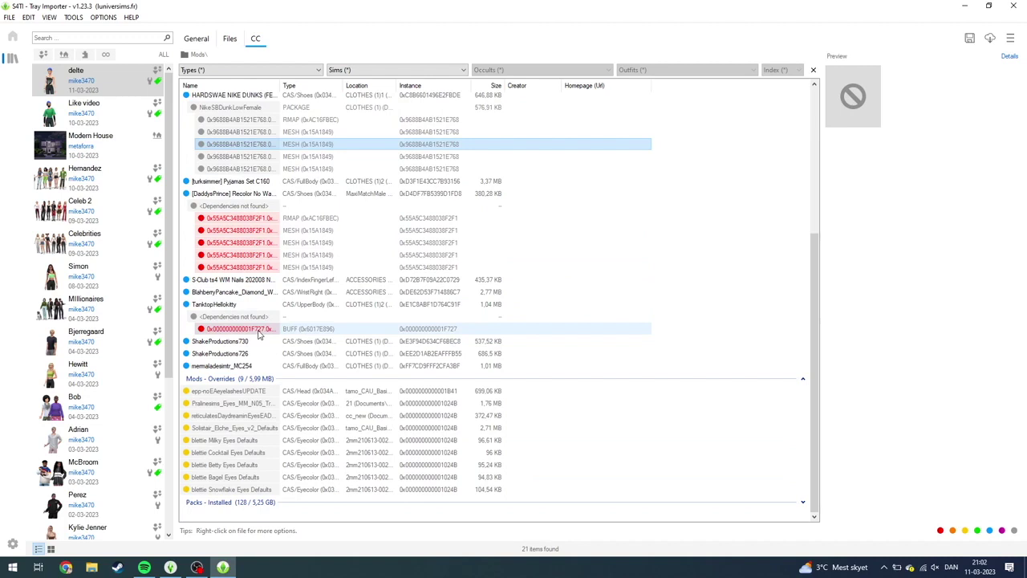
# Step: Select the missing BUFF and MESH dependency entries and bring up options for the BUFF entry
pyautogui.click(257, 331)
pyautogui.moveTo(287, 268); pyautogui.dragTo(294, 221)
pyautogui.scroll(6, 332, 233)
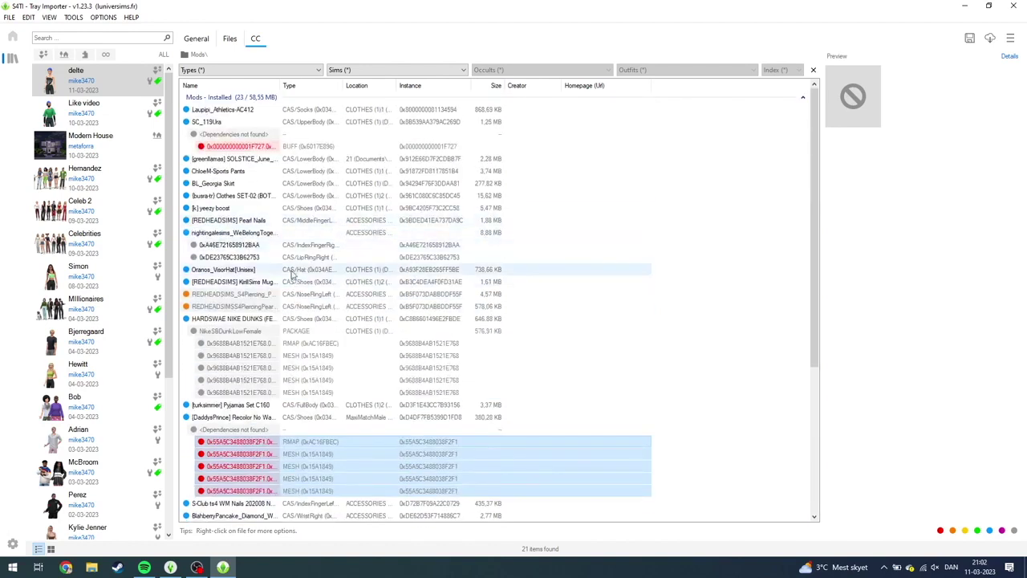
pyautogui.rightClick(304, 149)
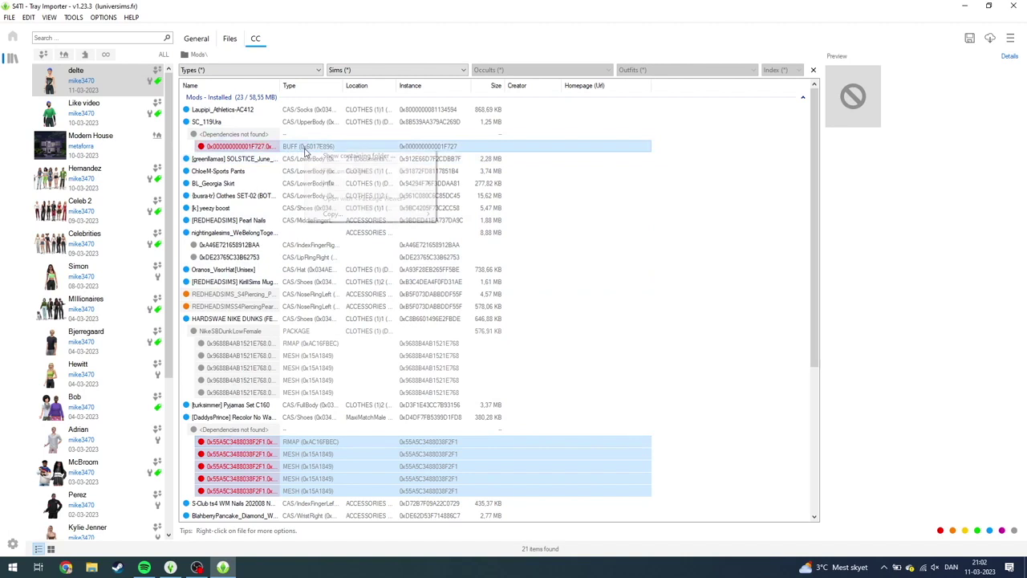
# Step: Open the containing CLOTHES (1)2 folder and delete TanktopHellokitty.package, leaving 852 items
pyautogui.click(361, 156)
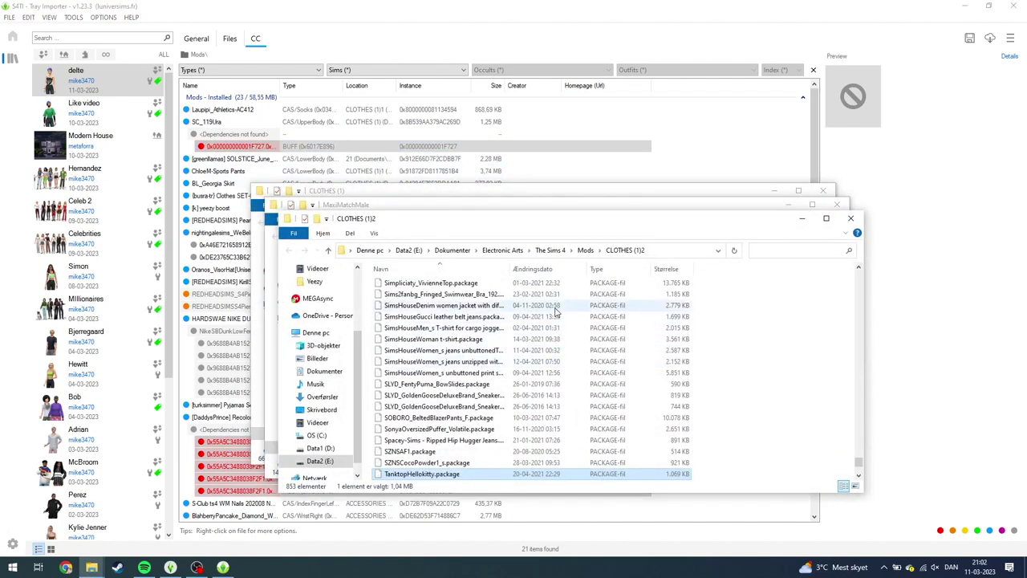
pyautogui.moveTo(432, 478); pyautogui.dragTo(224, 312)
pyautogui.hotkey('alt', 'Tab')
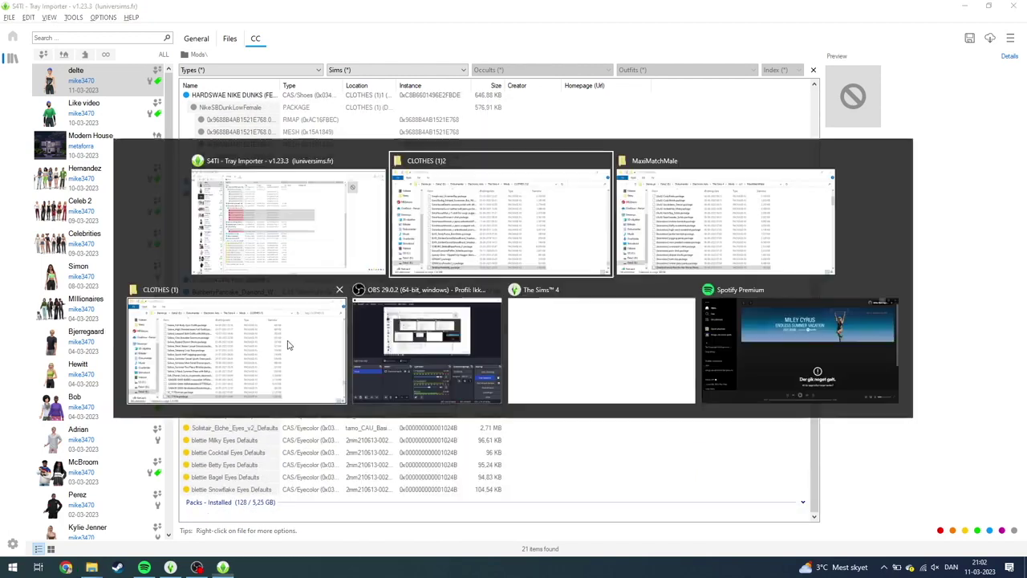
pyautogui.rightClick(428, 478)
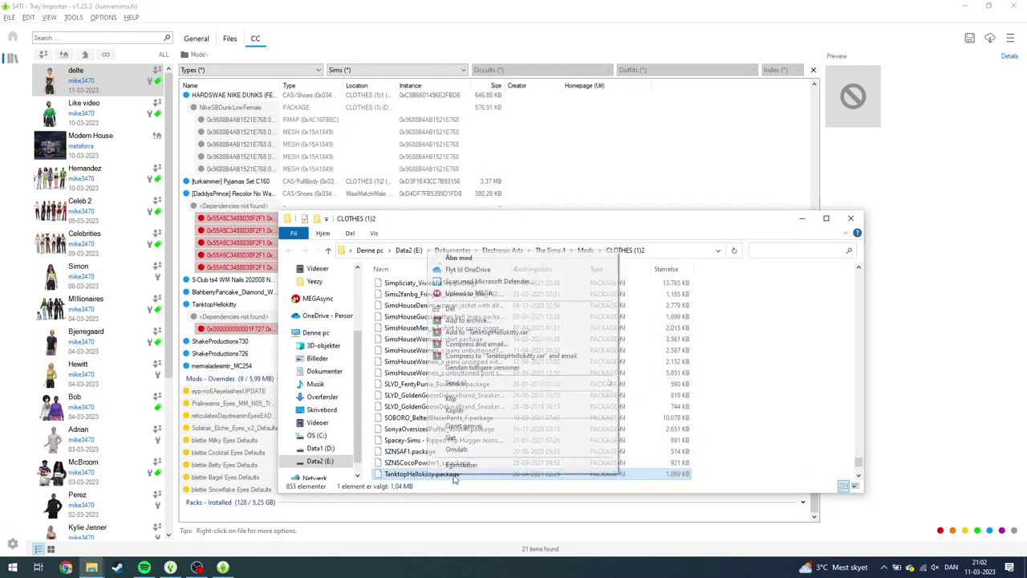
pyautogui.click(468, 443)
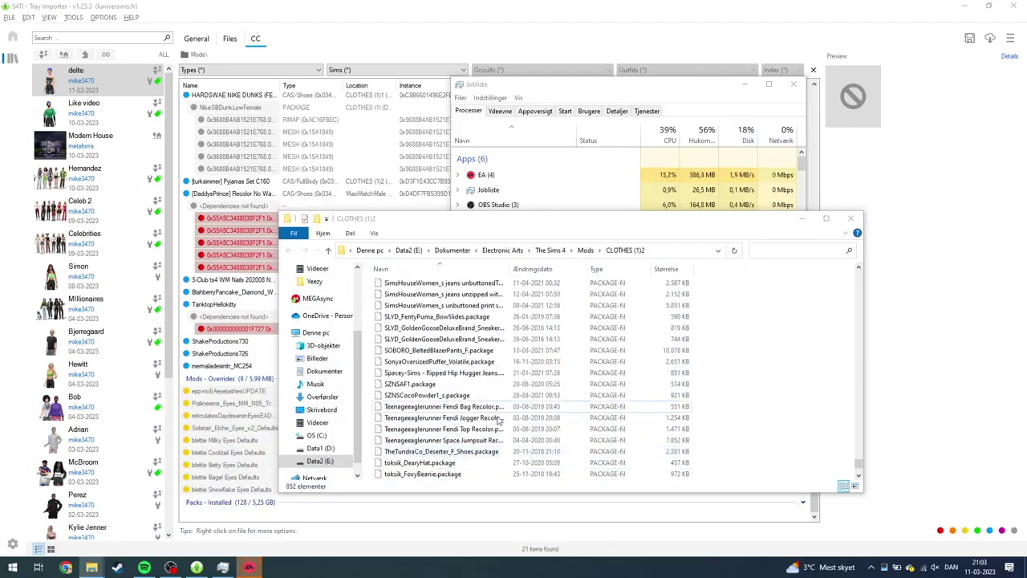
pyautogui.click(851, 218)
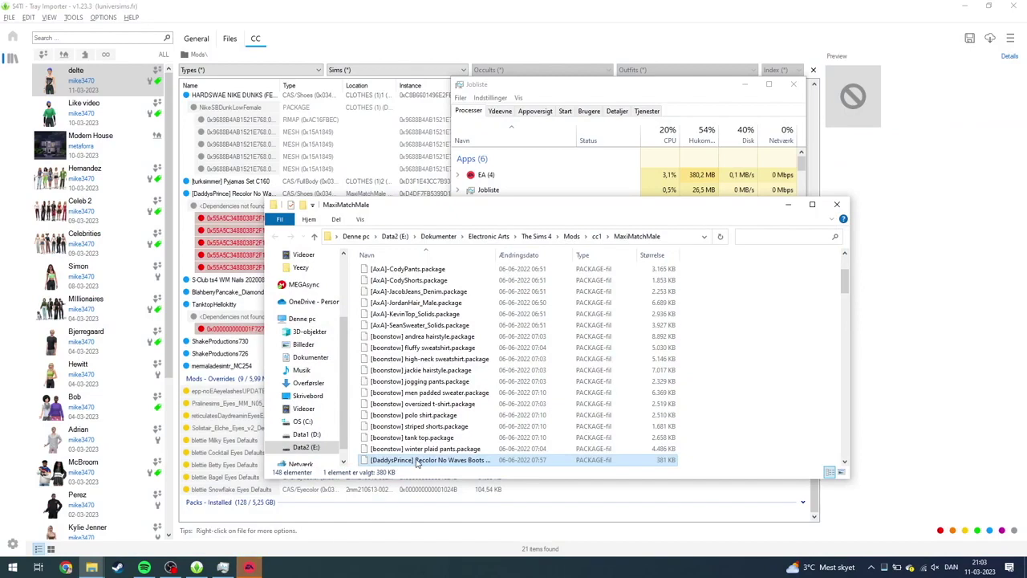
# Step: Delete the DaddysPrince No Waves Boots recolour file and return to S4TI's custom content list
pyautogui.rightClick(417, 463)
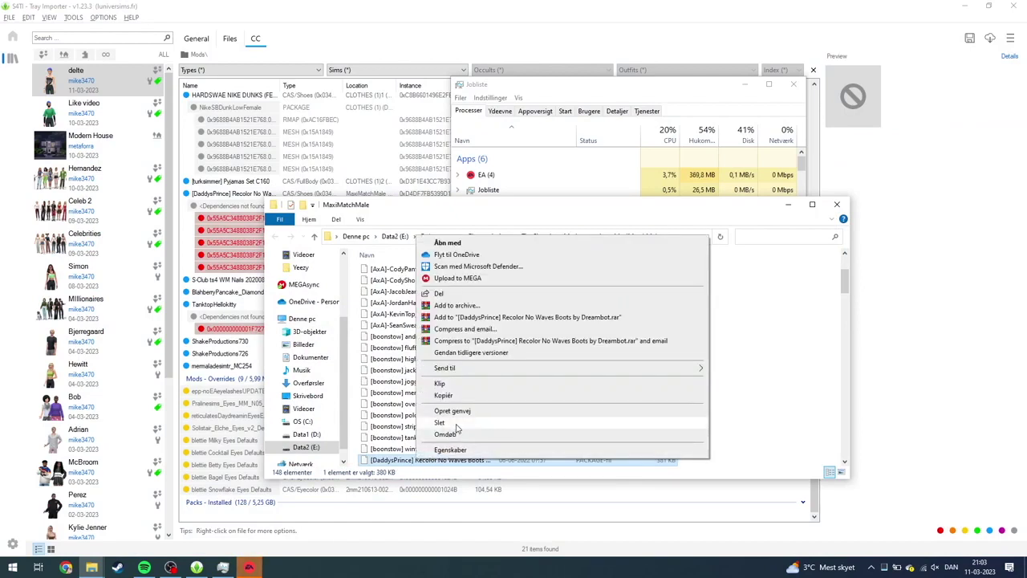
pyautogui.click(456, 430)
pyautogui.rightClick(311, 148)
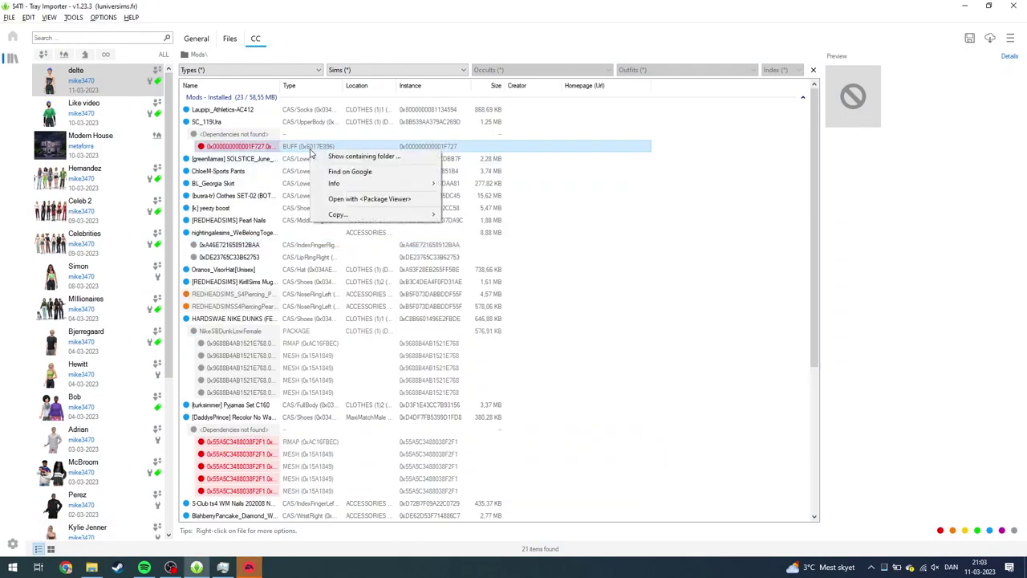
pyautogui.click(327, 160)
pyautogui.scroll(-5, 382, 217)
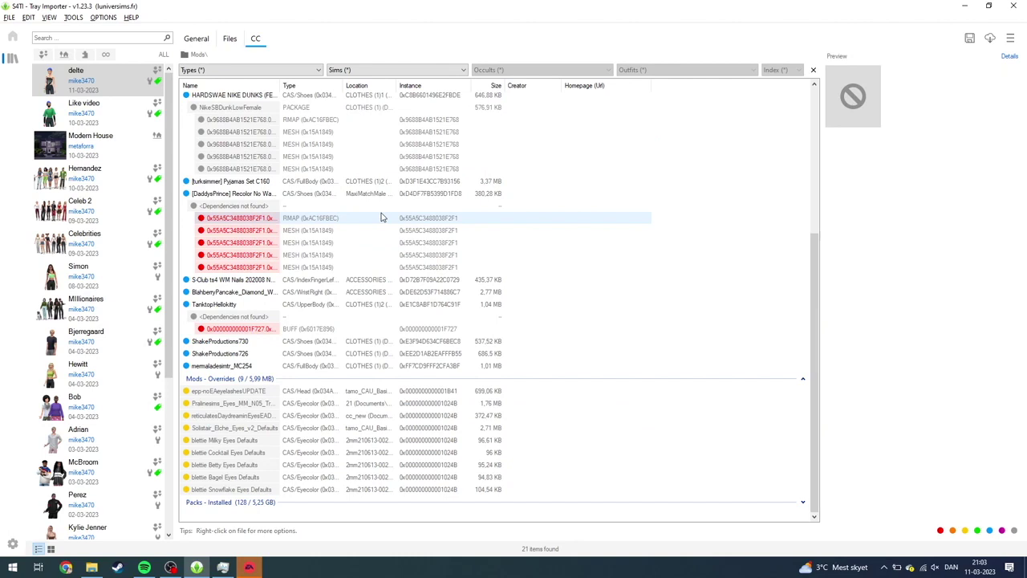